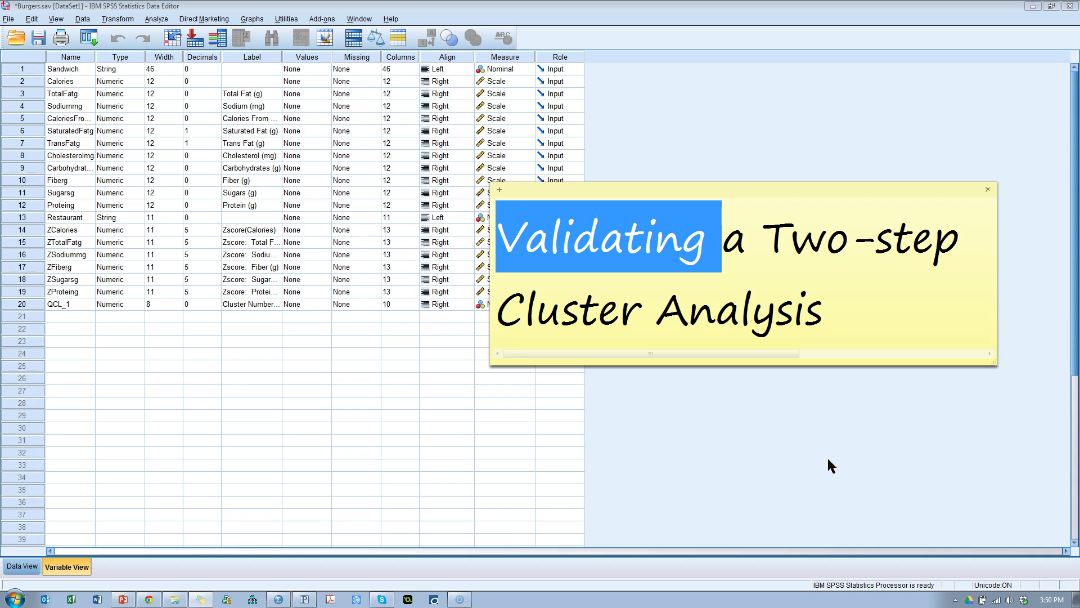
Reset TwoStep Cluster and run it with Calories, Total Fat and Sodium as continuous variables
left_click(153, 20)
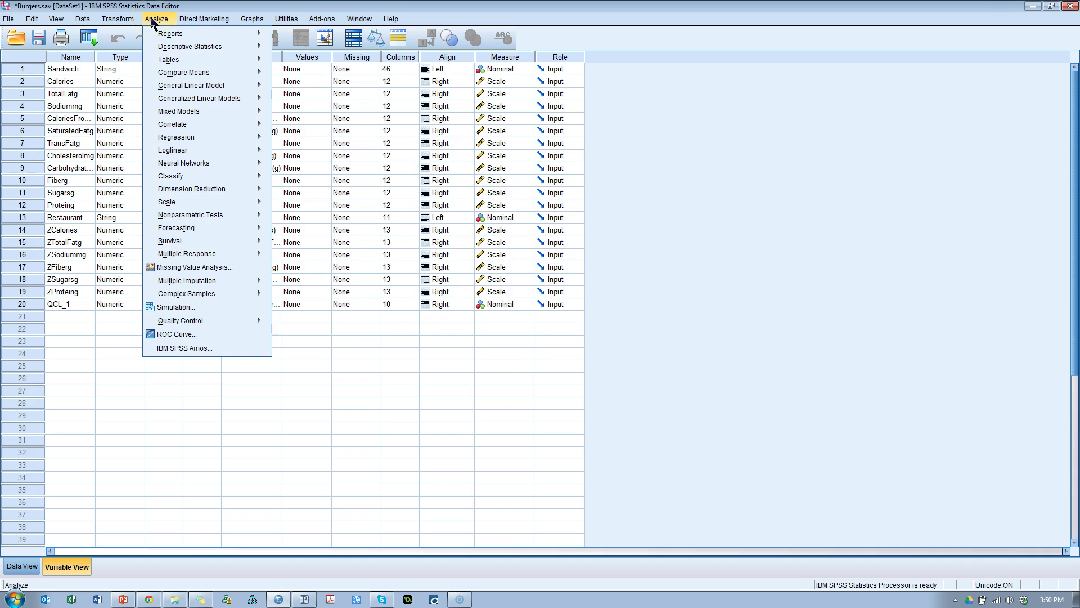
mouse_move(185, 176)
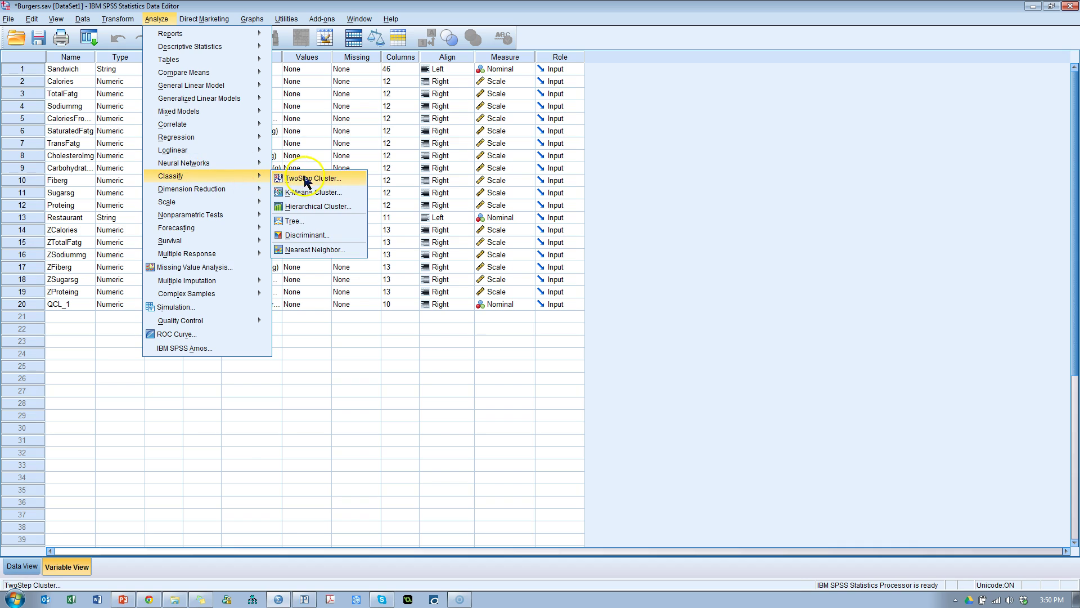
left_click(305, 178)
left_click(415, 479)
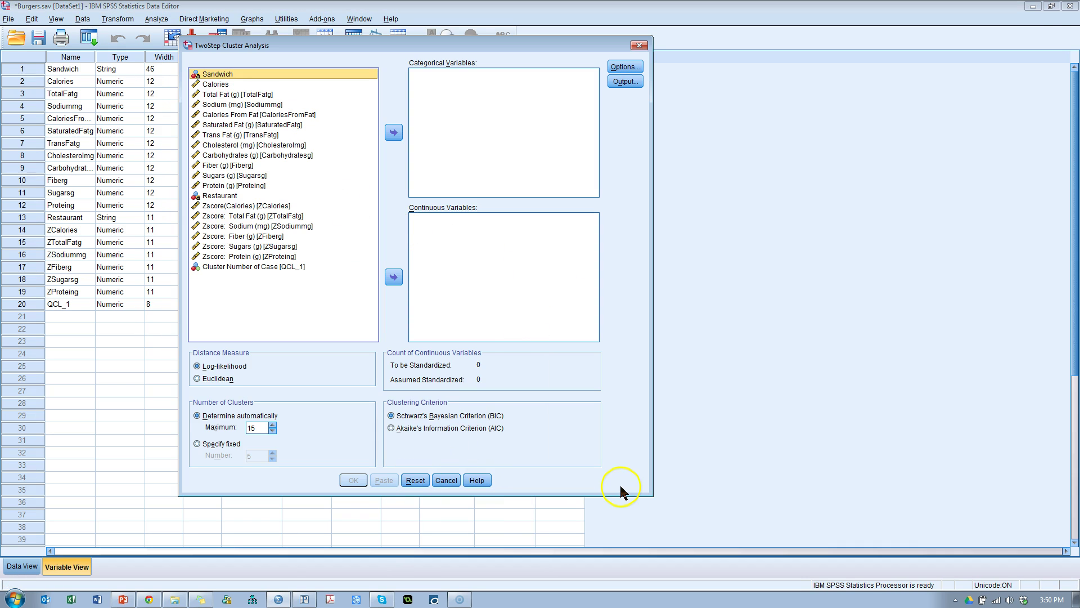
left_click_drag(219, 84, 233, 108)
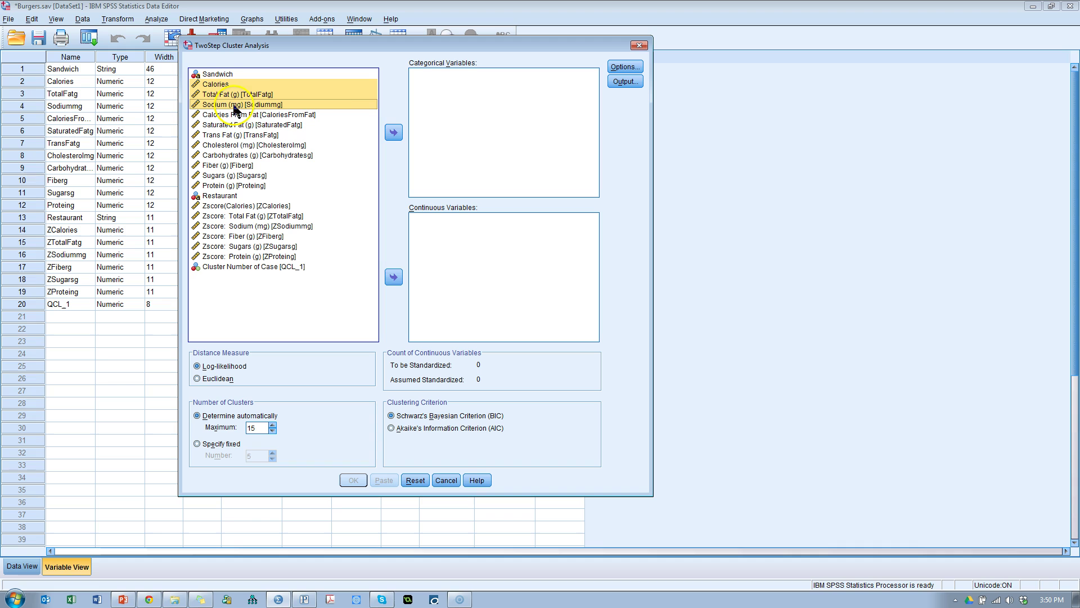
left_click(393, 276)
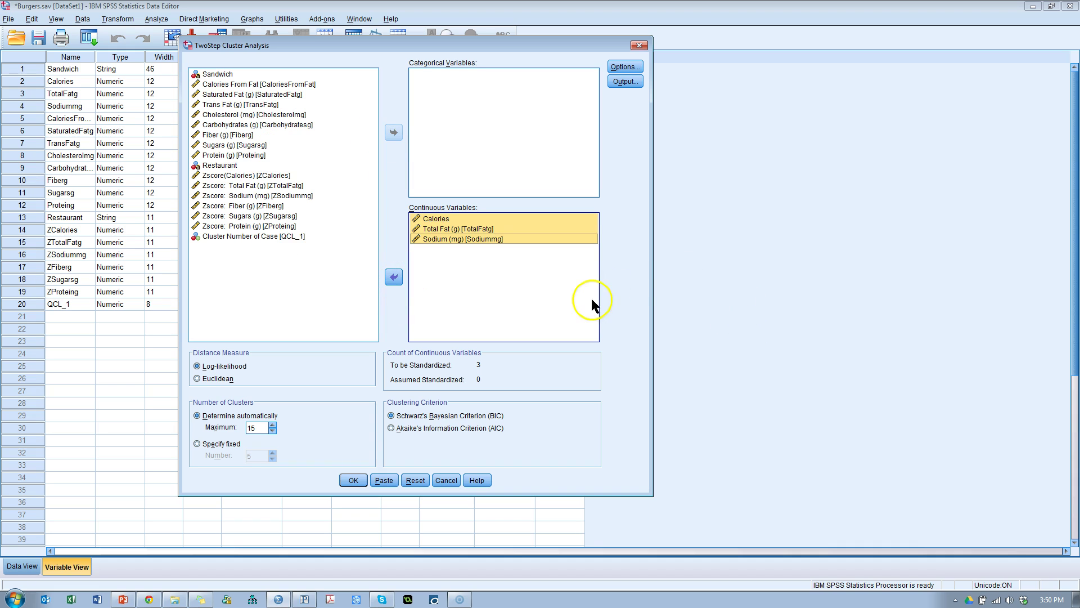
left_click(352, 481)
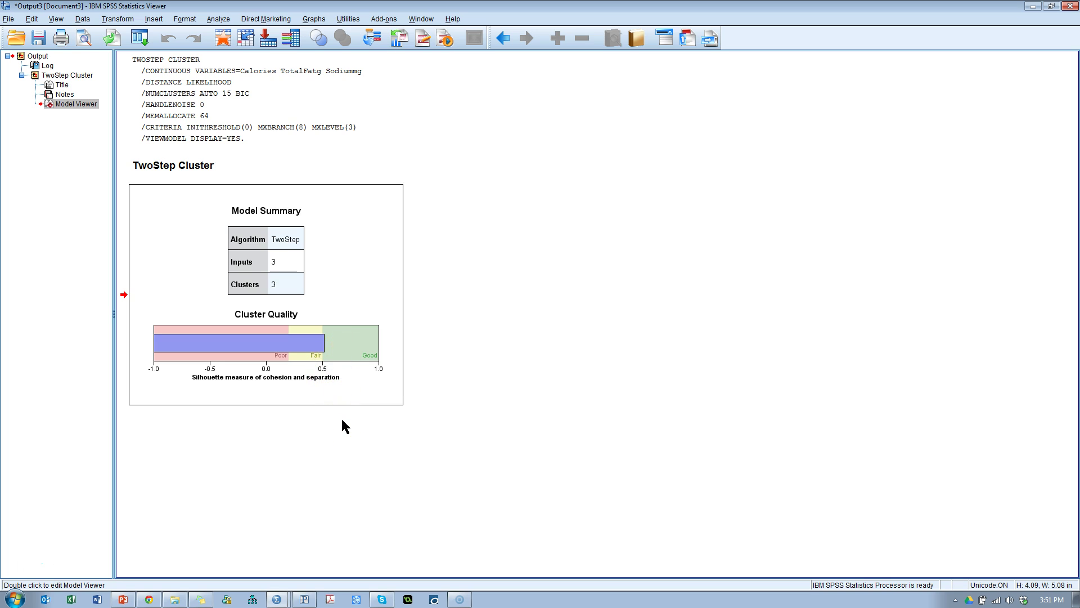
Rerun the recalled TwoStep Cluster with the number of clusters fixed at 4
left_click(140, 37)
left_click(149, 60)
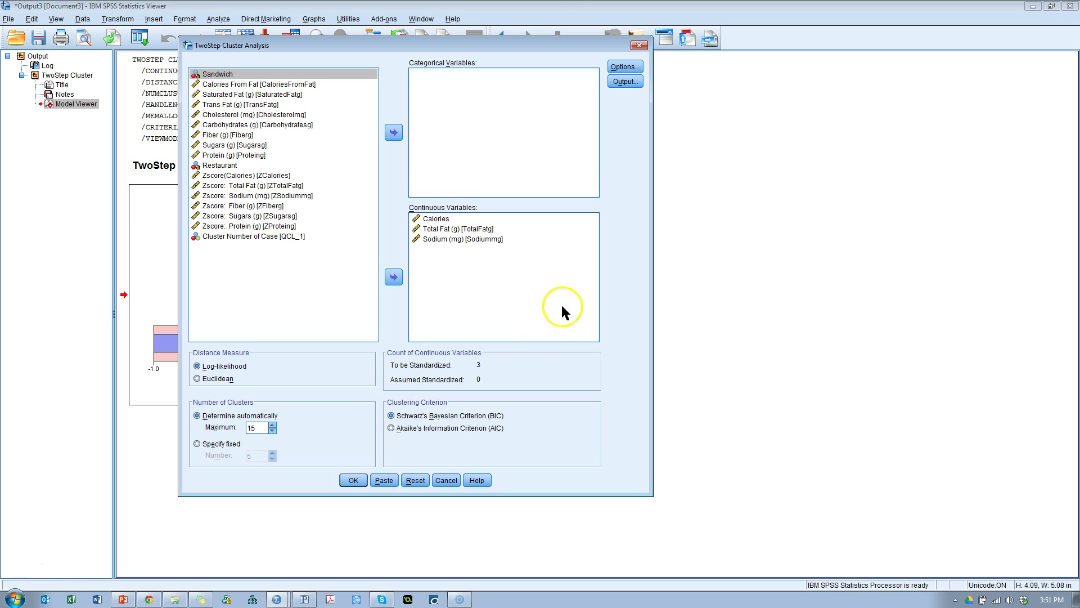
left_click_drag(414, 45, 686, 84)
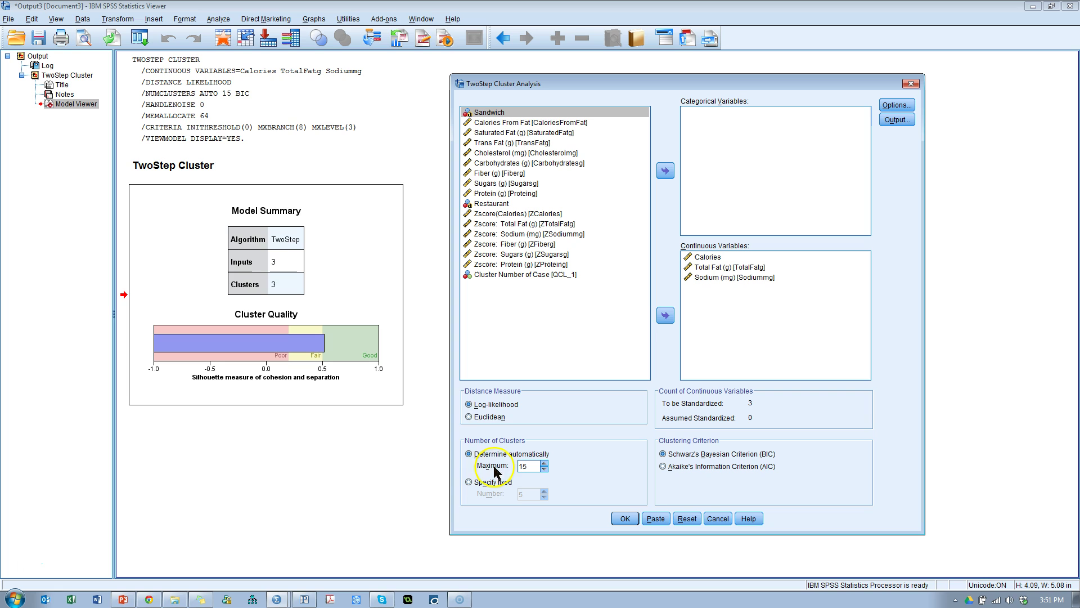
left_click(473, 482)
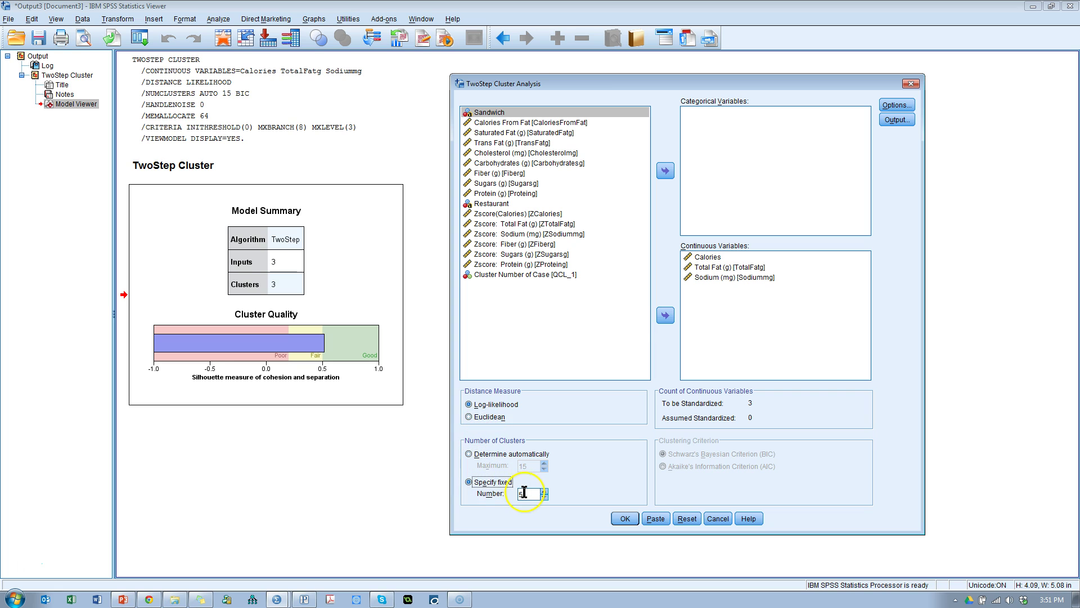
left_click(544, 497)
left_click(623, 517)
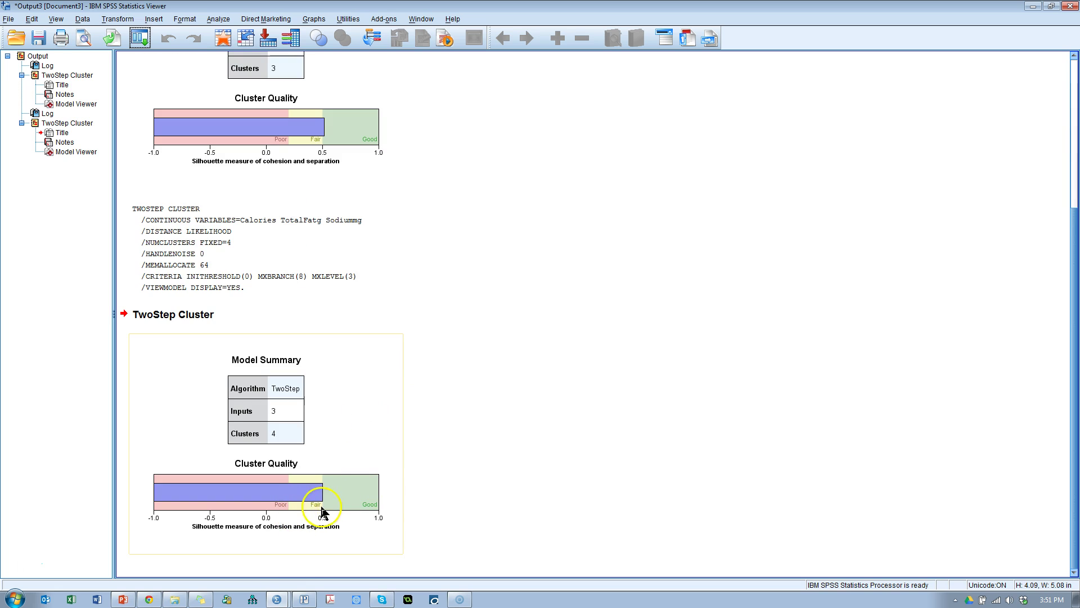
Rerun TwoStep Cluster with the fixed cluster count set to 2
left_click(140, 38)
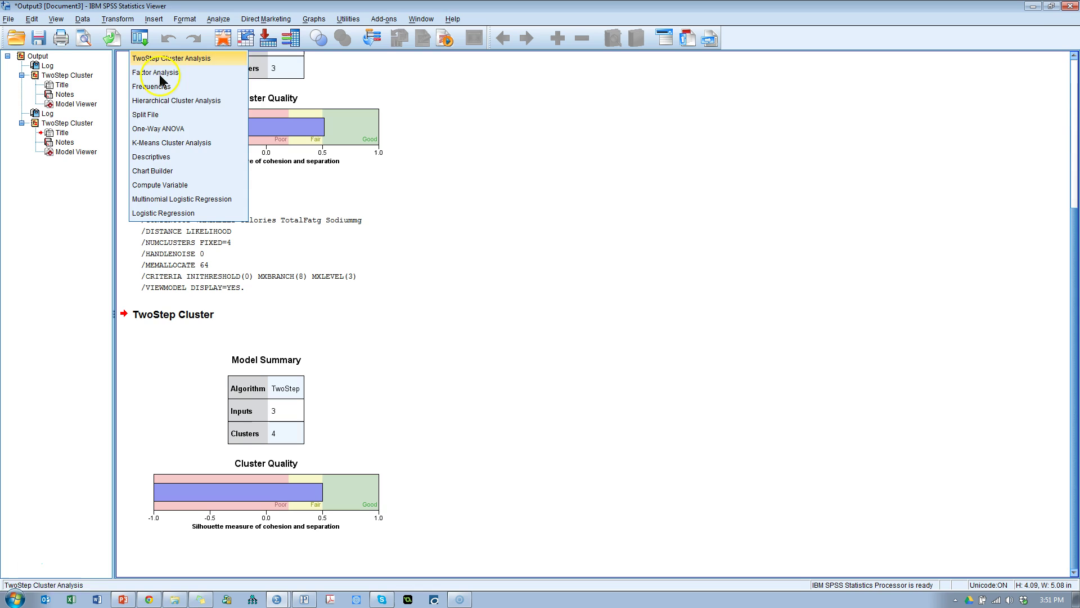
left_click(152, 59)
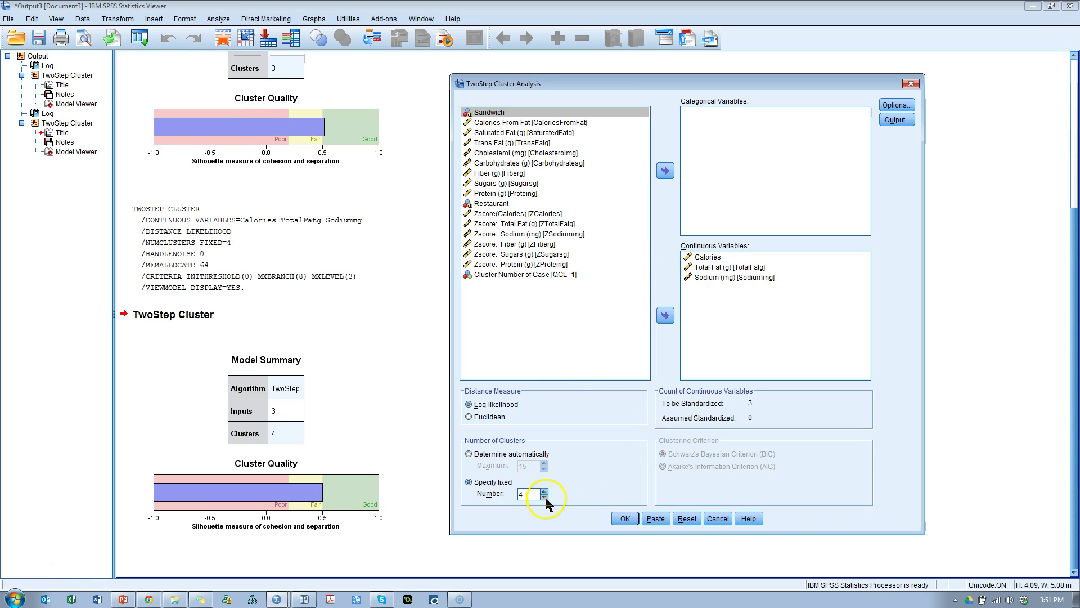
left_click(625, 518)
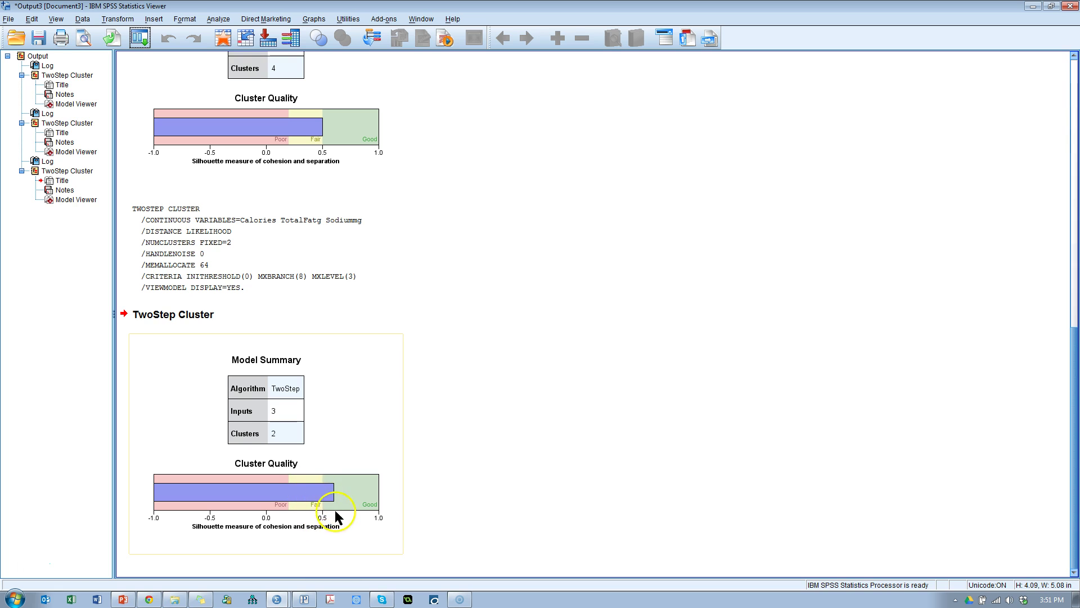
scroll(459, 436, "up", 5)
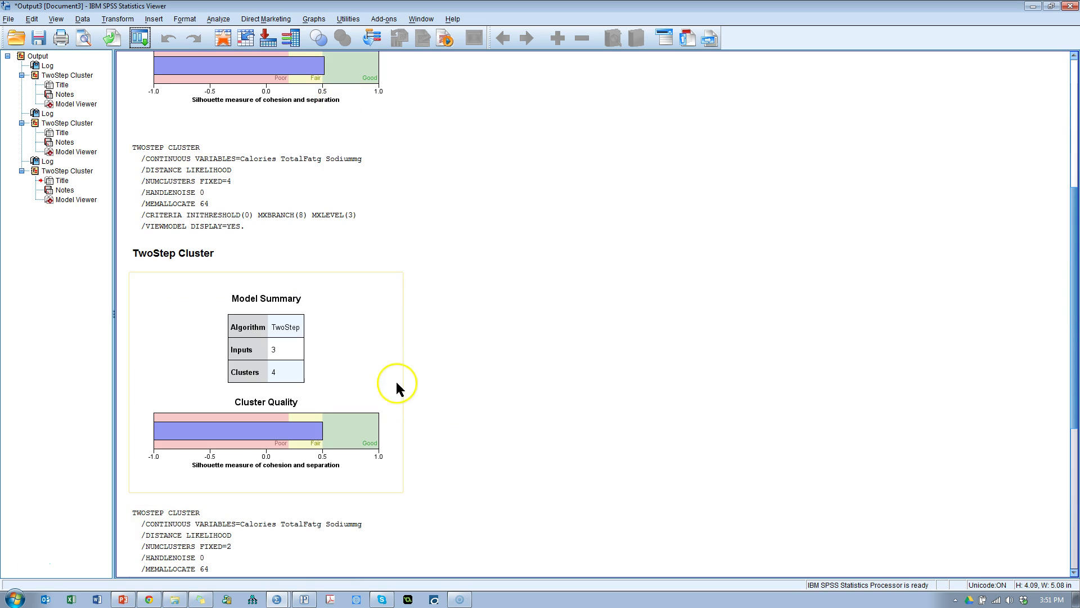
scroll(396, 386, "down", 5)
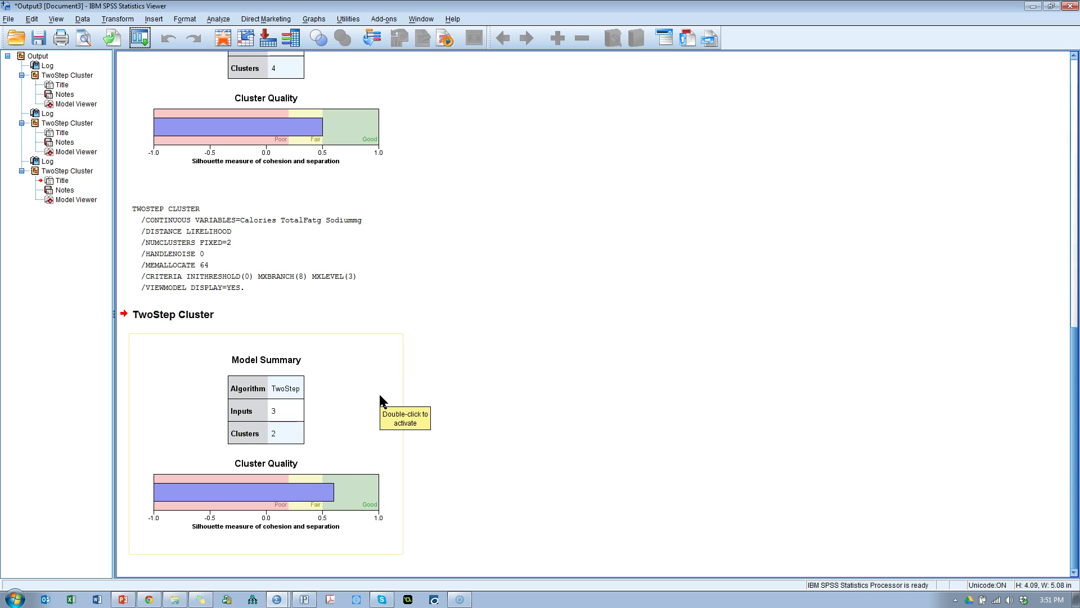
left_click(395, 412)
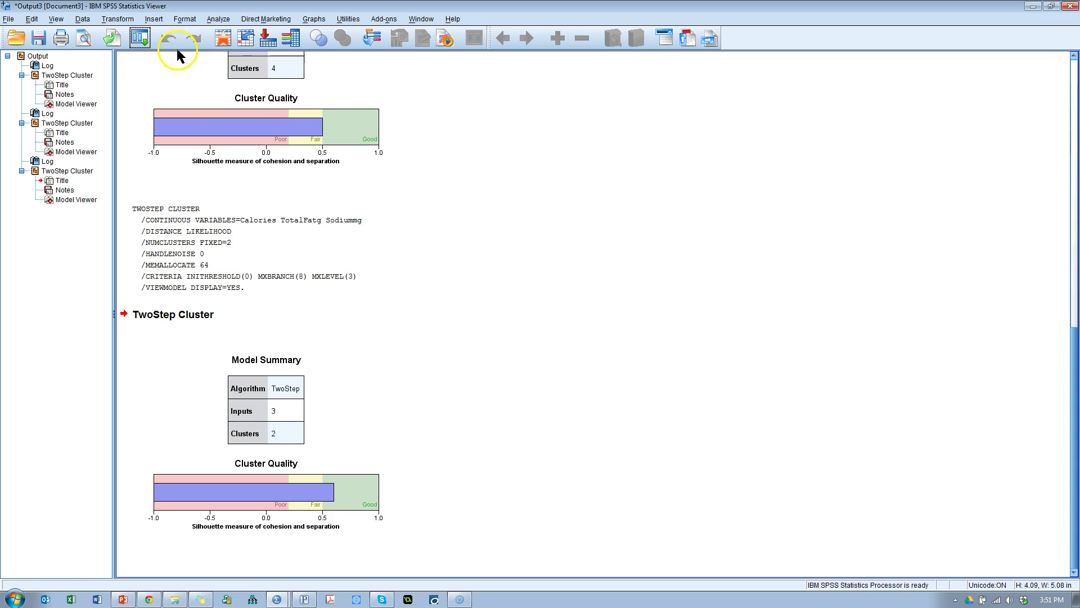
Recall the TwoStep Cluster setup and turn on Pivot tables in its Output settings
left_click(140, 40)
left_click(148, 58)
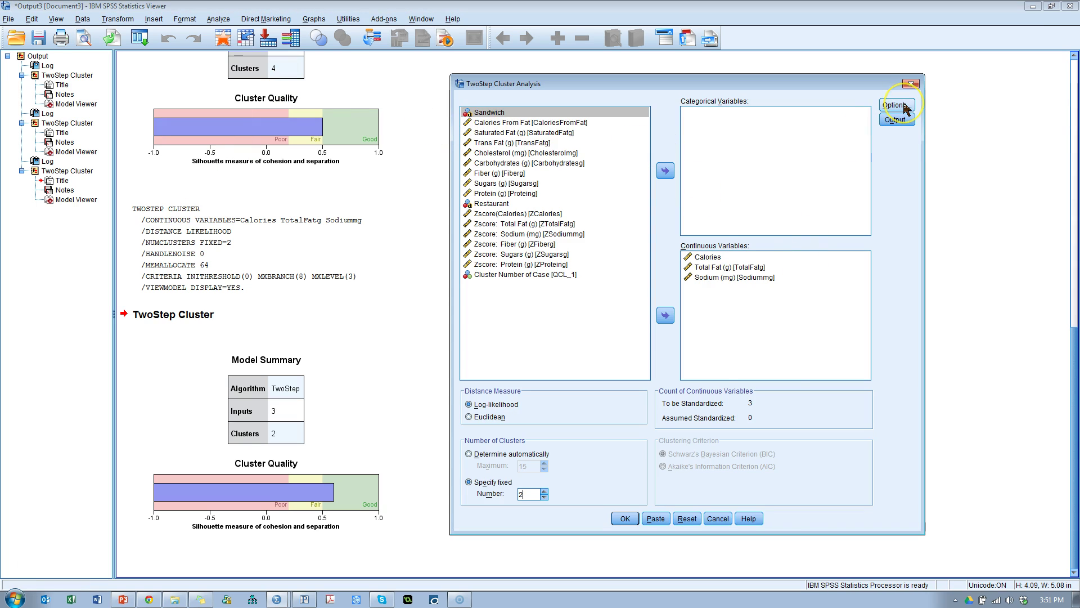
left_click(895, 106)
left_click(715, 207)
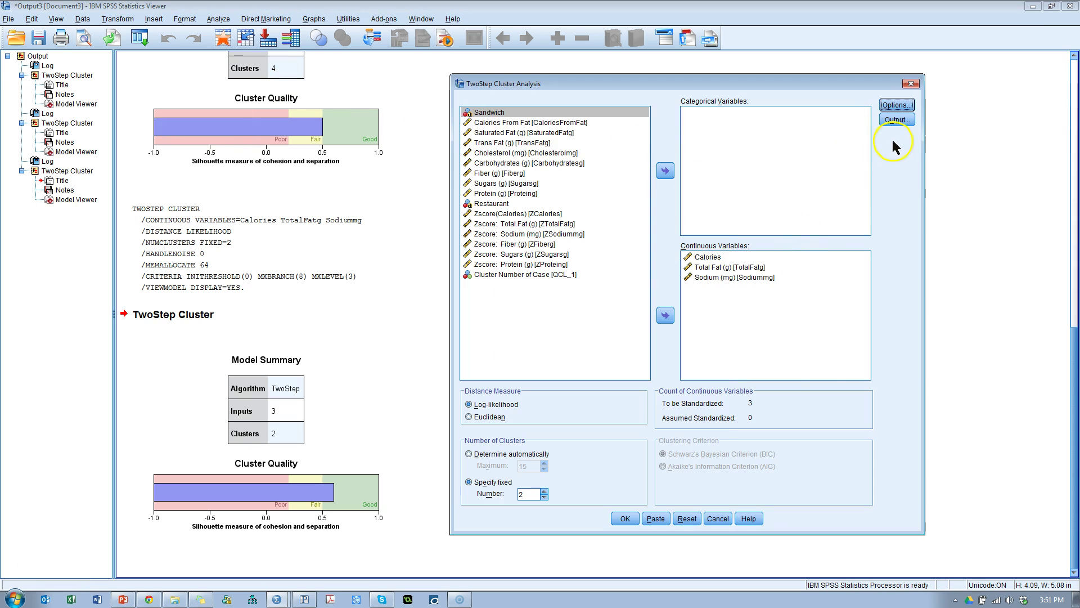
left_click(898, 120)
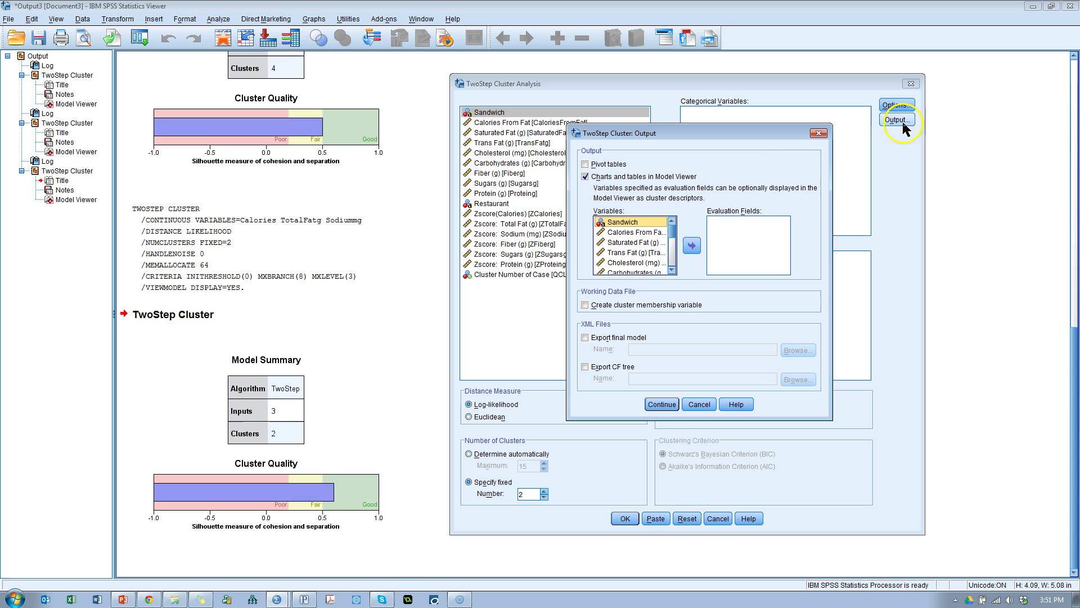
left_click(595, 164)
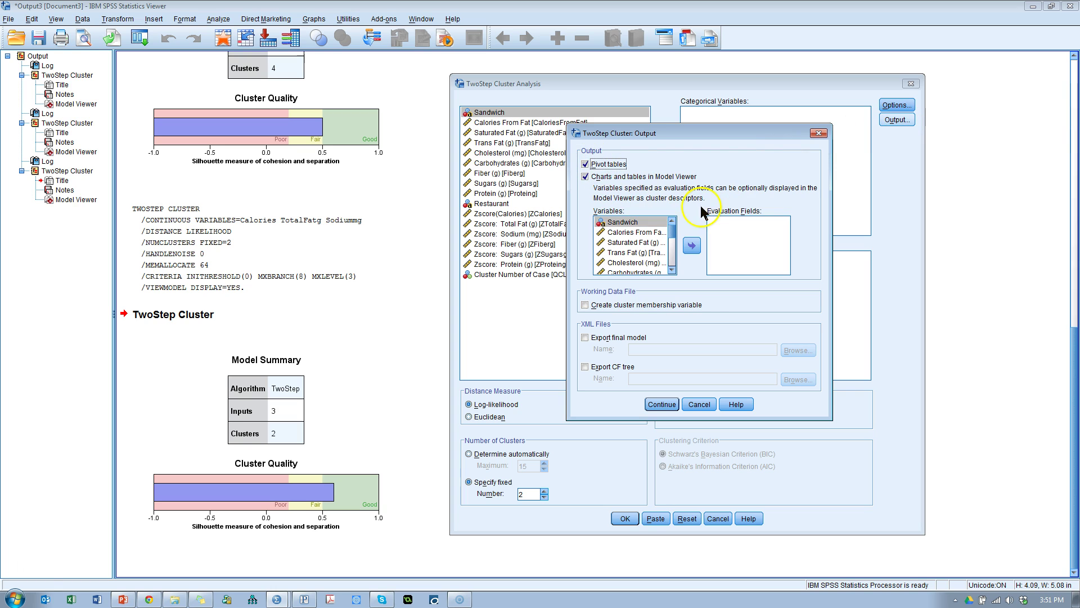
left_click(661, 404)
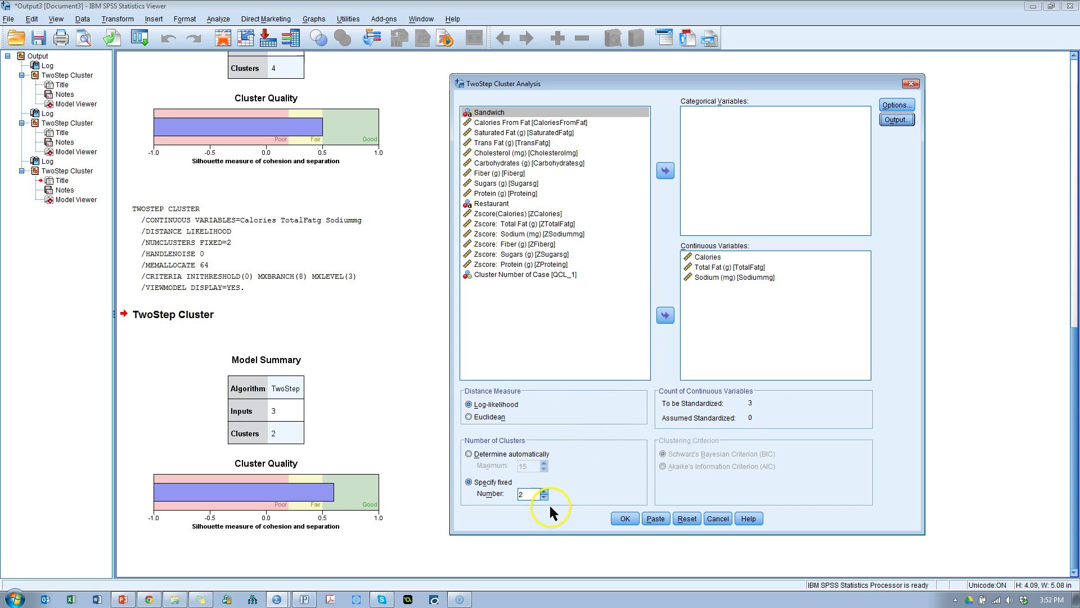
Use log-likelihood distance with the number of clusters determined automatically
left_click(536, 454)
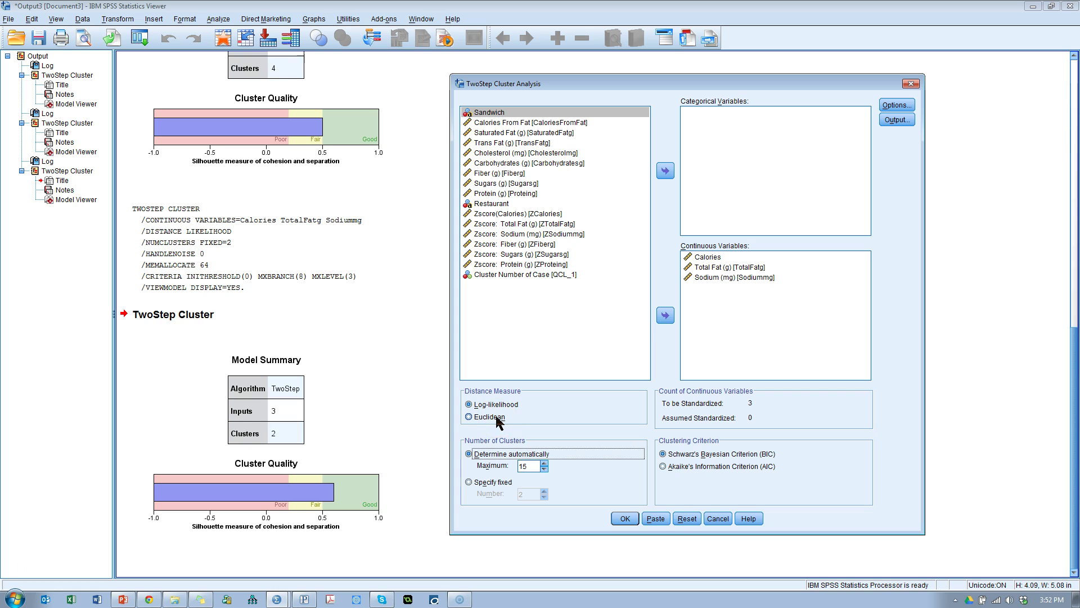
left_click(491, 483)
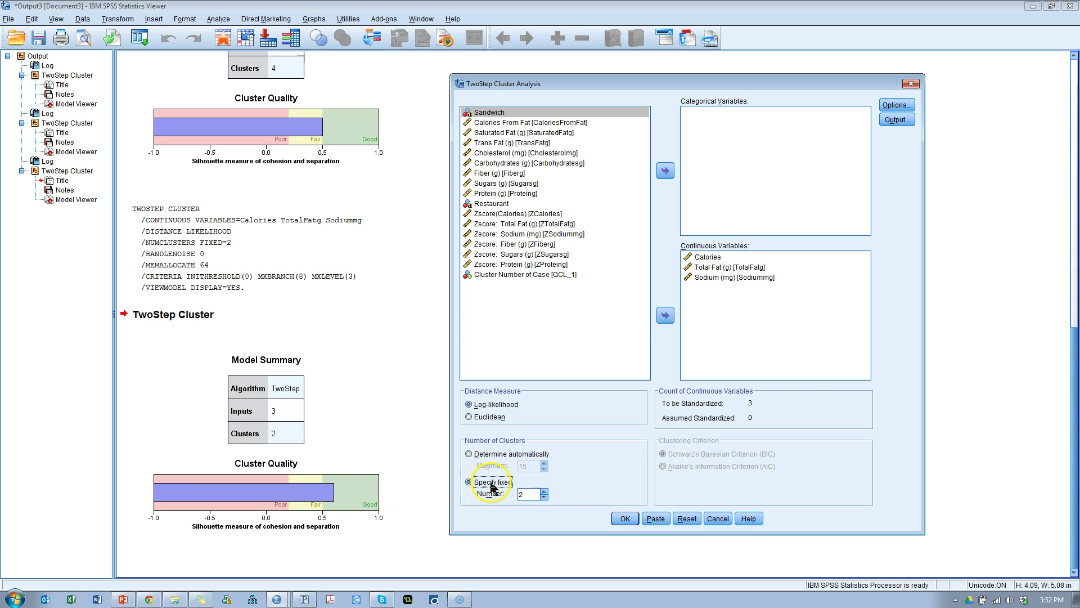
left_click(477, 419)
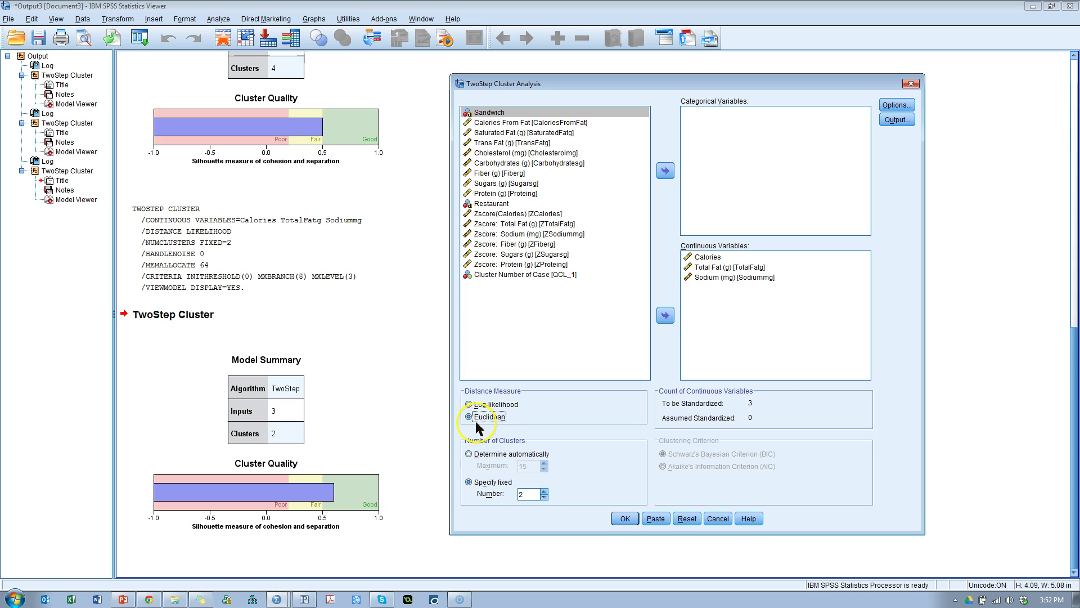
left_click(477, 406)
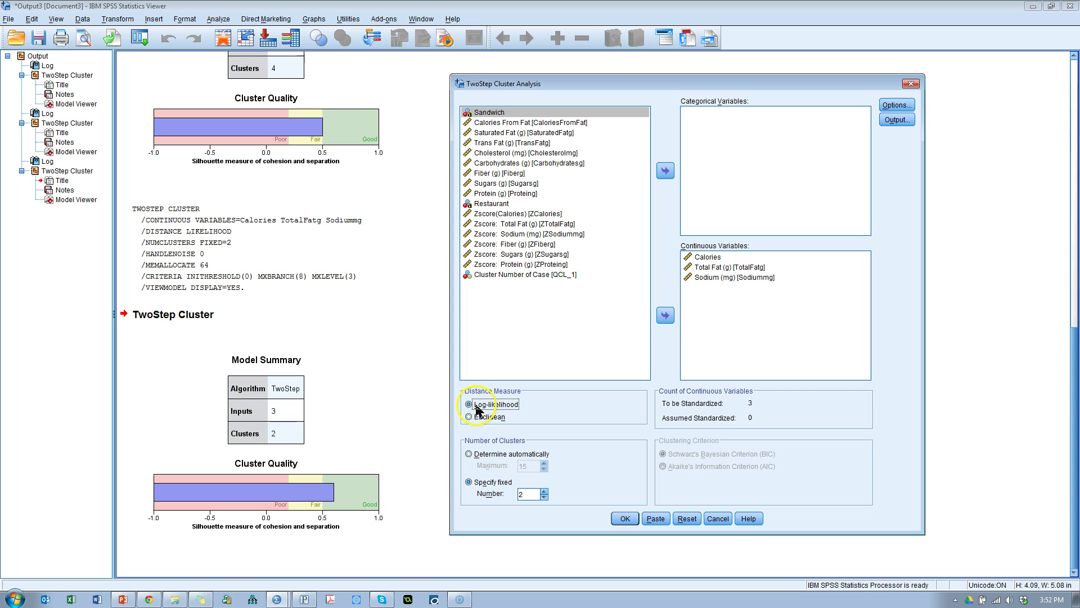
left_click(484, 457)
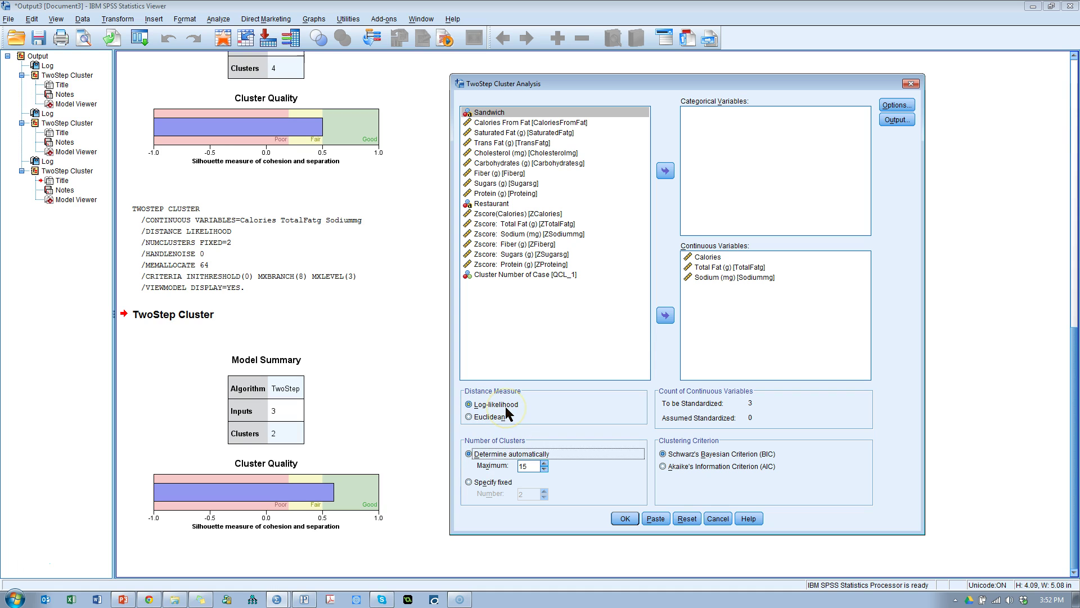
Allow up to 15 clusters and use Akaike's Information Criterion (AIC) as the clustering criterion
left_click(576, 421)
left_click(694, 466)
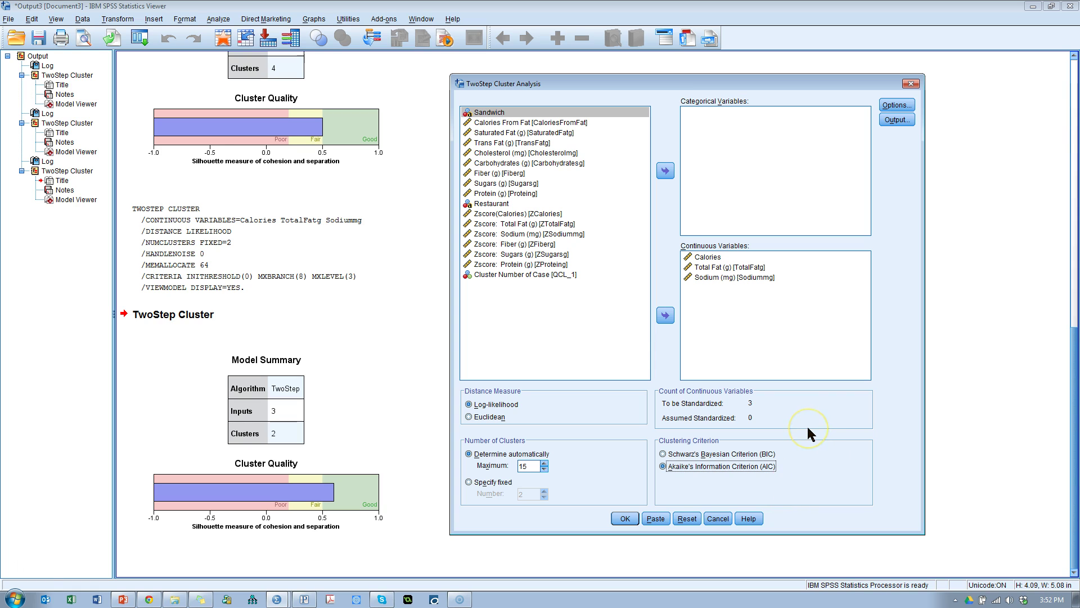
key("alt+Tab")
key("alt+Tab")
key("alt+Tab")
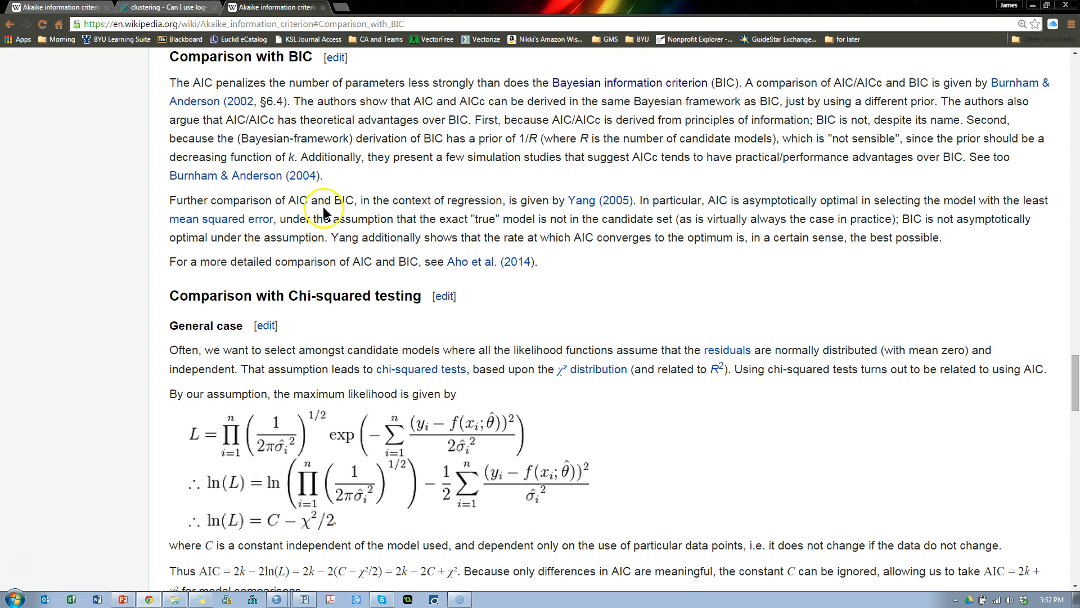
left_click_drag(169, 57, 317, 101)
left_click(502, 204)
left_click(424, 23)
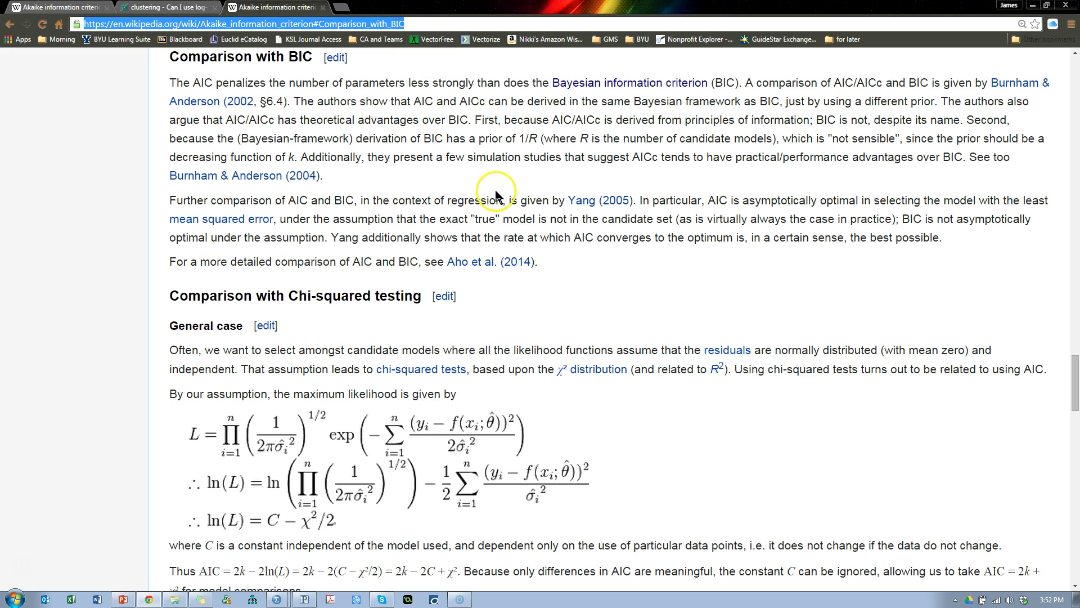
left_click(593, 241)
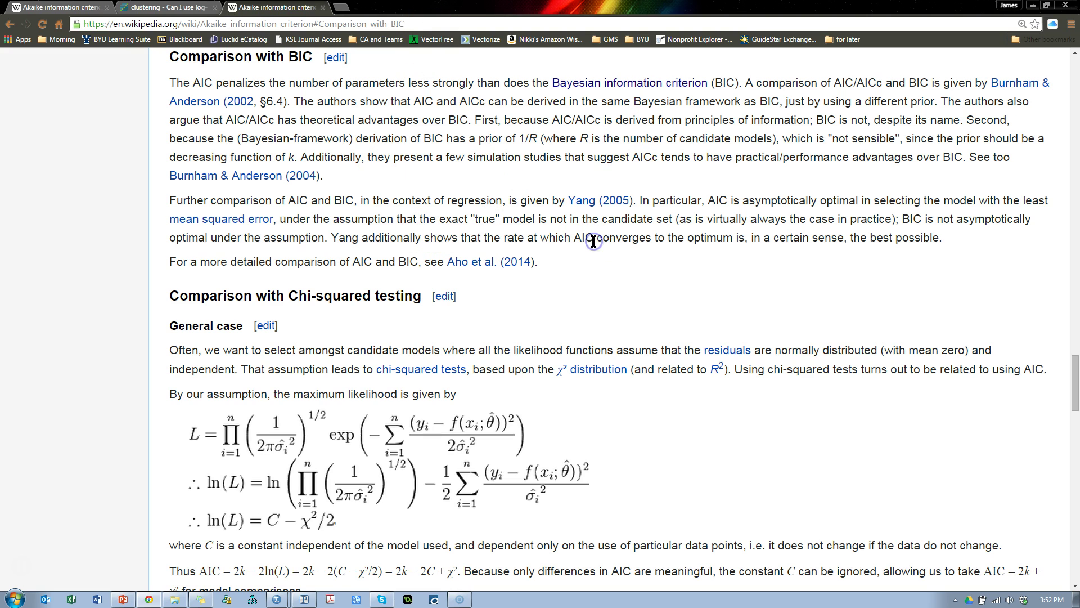
key("alt+Tab")
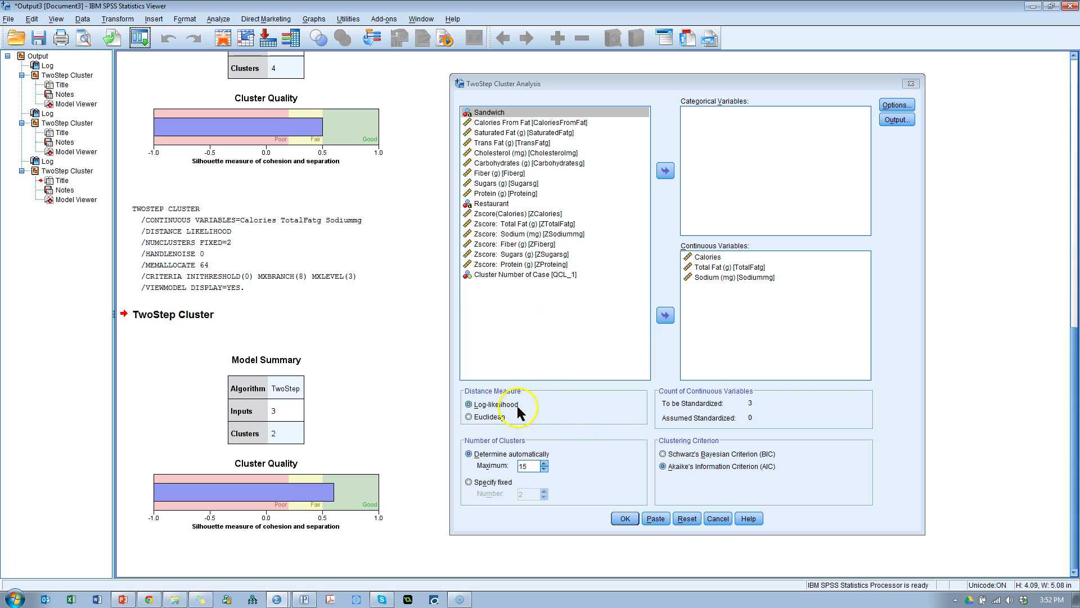
Keep log-likelihood and automatic AIC cluster selection, then run TwoStep Cluster
left_click(485, 482)
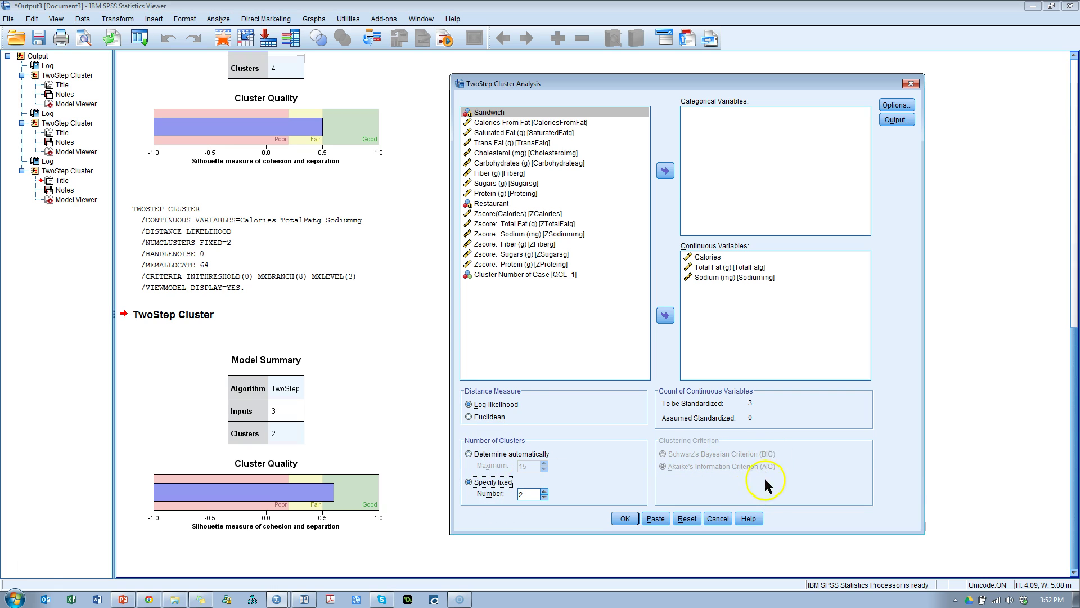
left_click(495, 417)
left_click(469, 405)
left_click(481, 454)
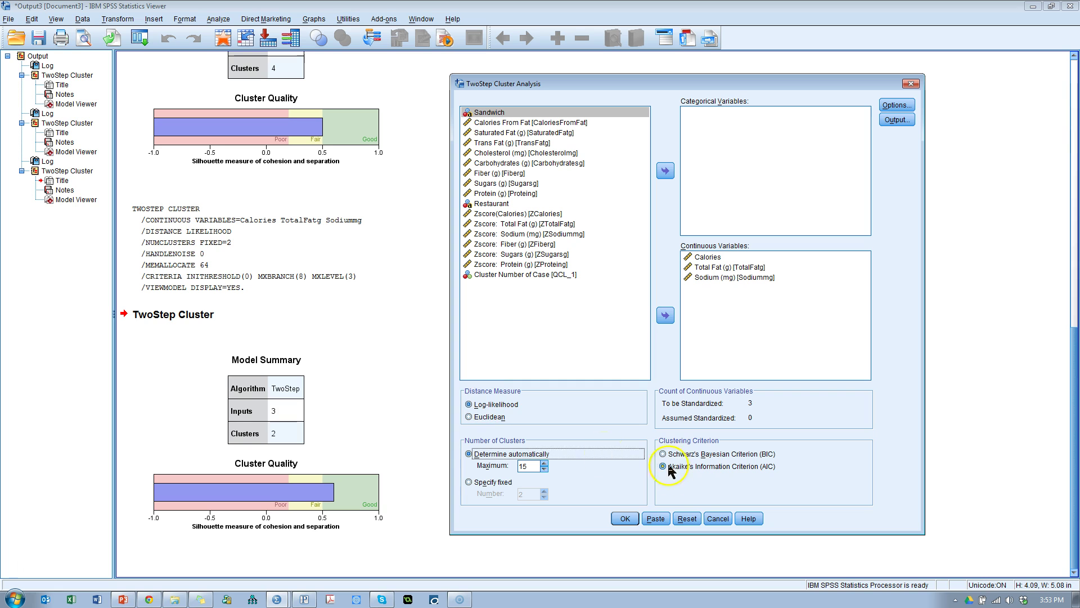
left_click(625, 518)
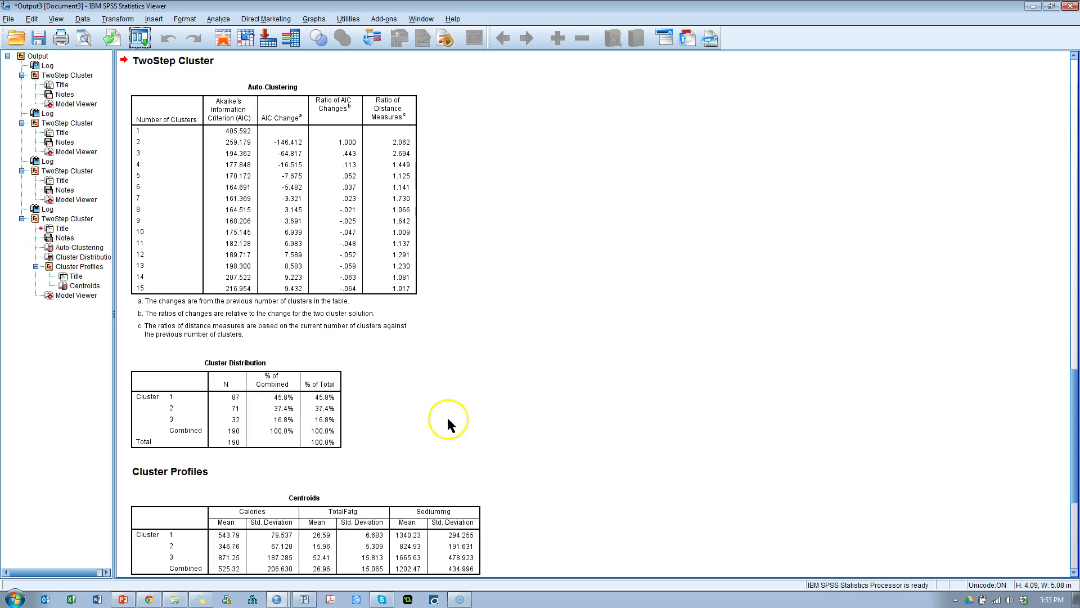
left_click(208, 253)
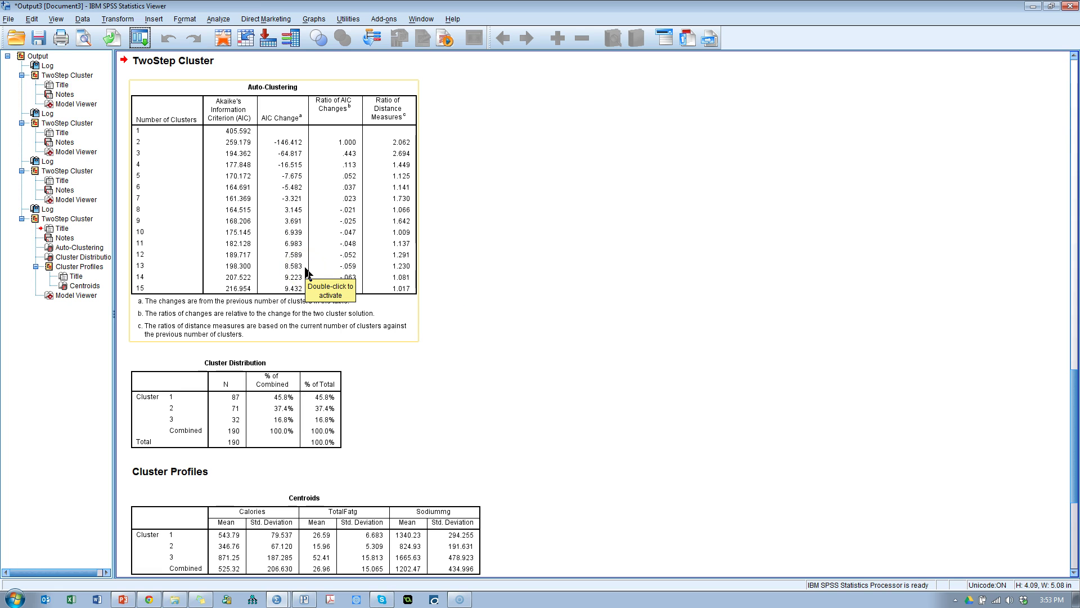
left_click(284, 381)
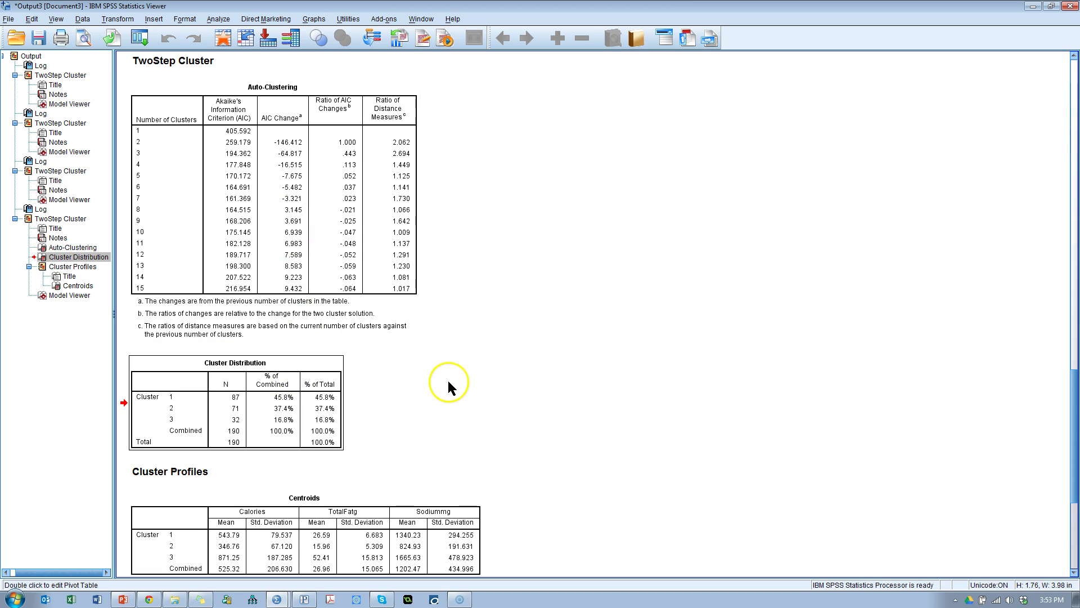
scroll(433, 382, "down", 5)
left_click(286, 448)
scroll(434, 329, "up", 3)
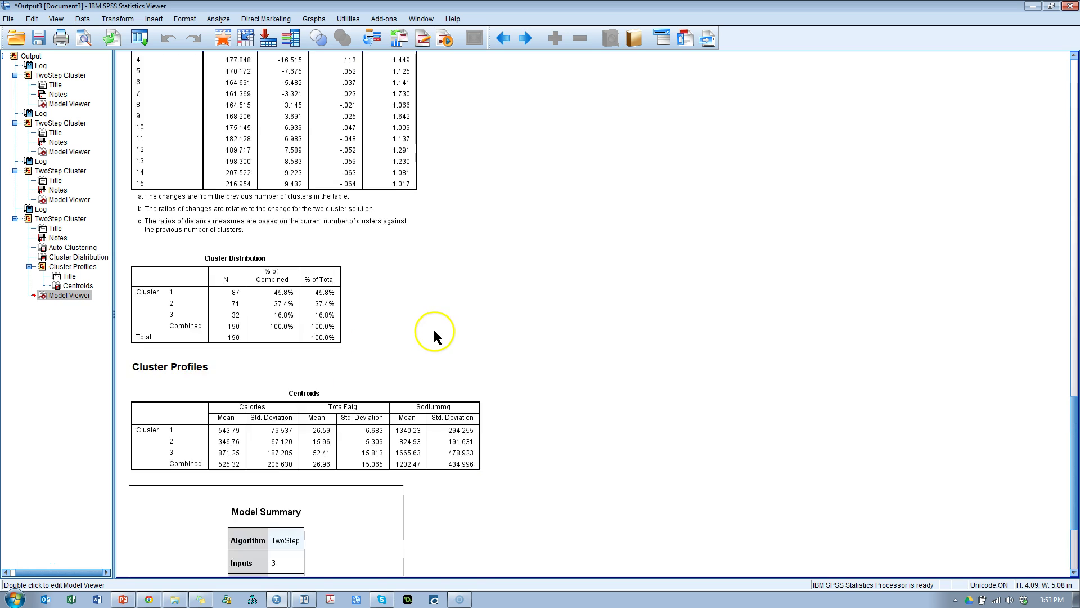
scroll(434, 335, "up", 5)
left_click(309, 382)
scroll(454, 341, "down", 2)
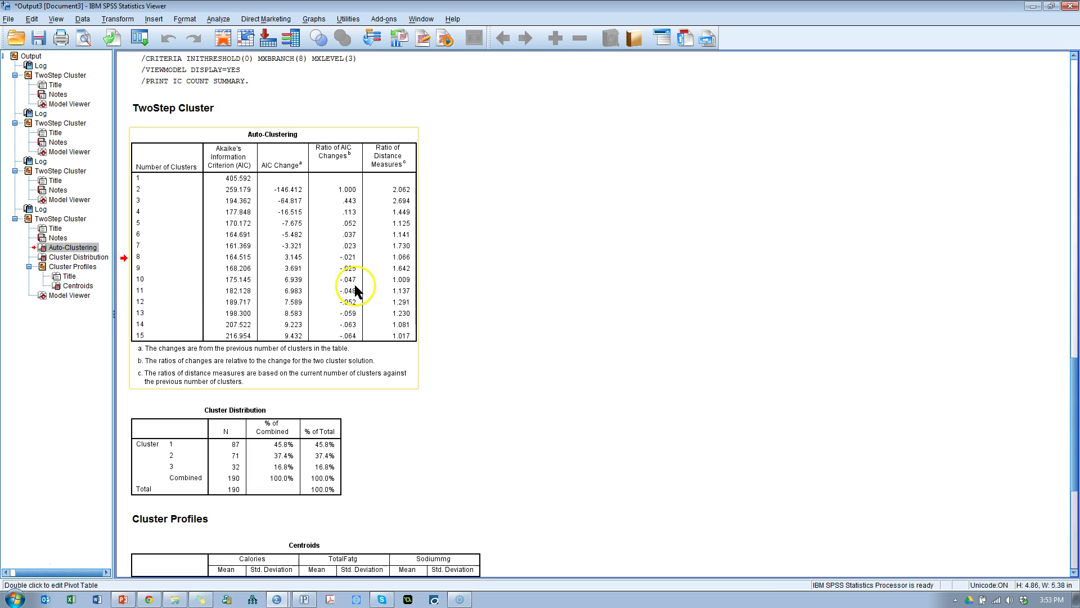
Plot the Auto-Clustering AIC values for 1–15 clusters as a line chart
double_click(250, 251)
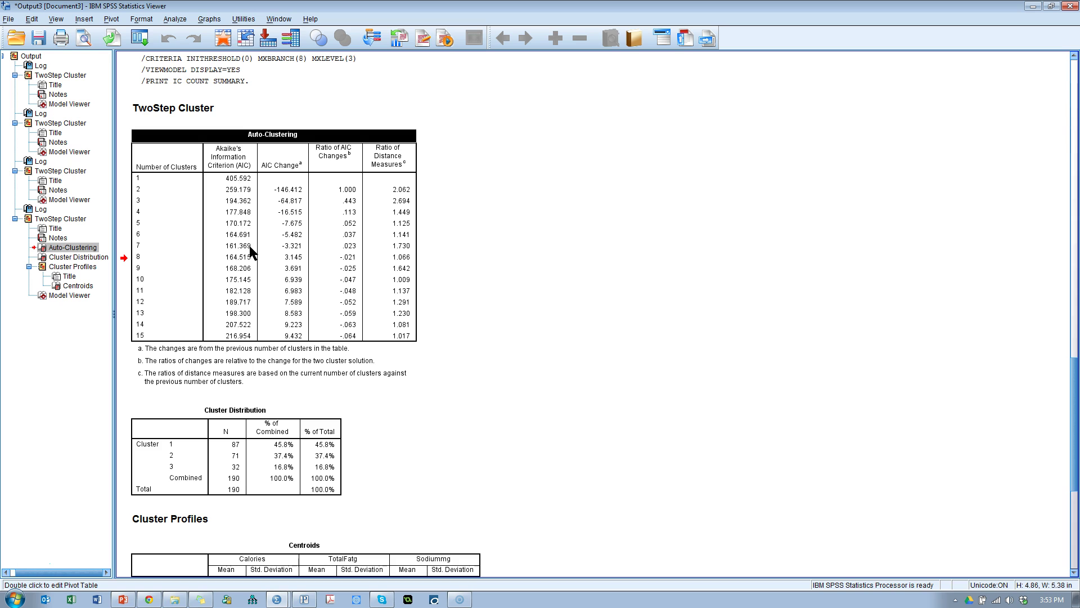
left_click_drag(221, 176, 251, 336)
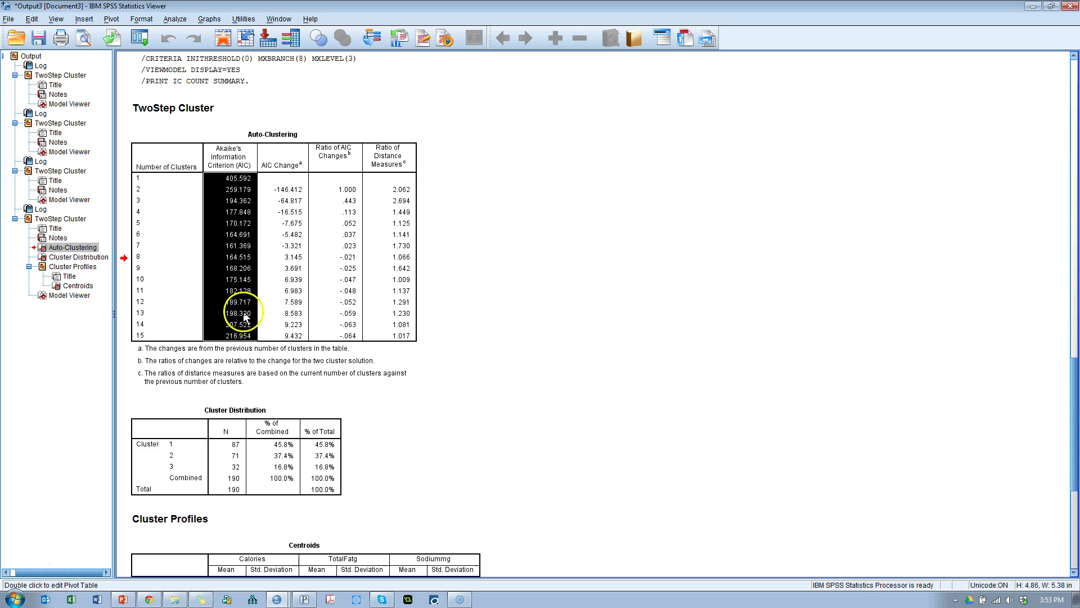
right_click(237, 279)
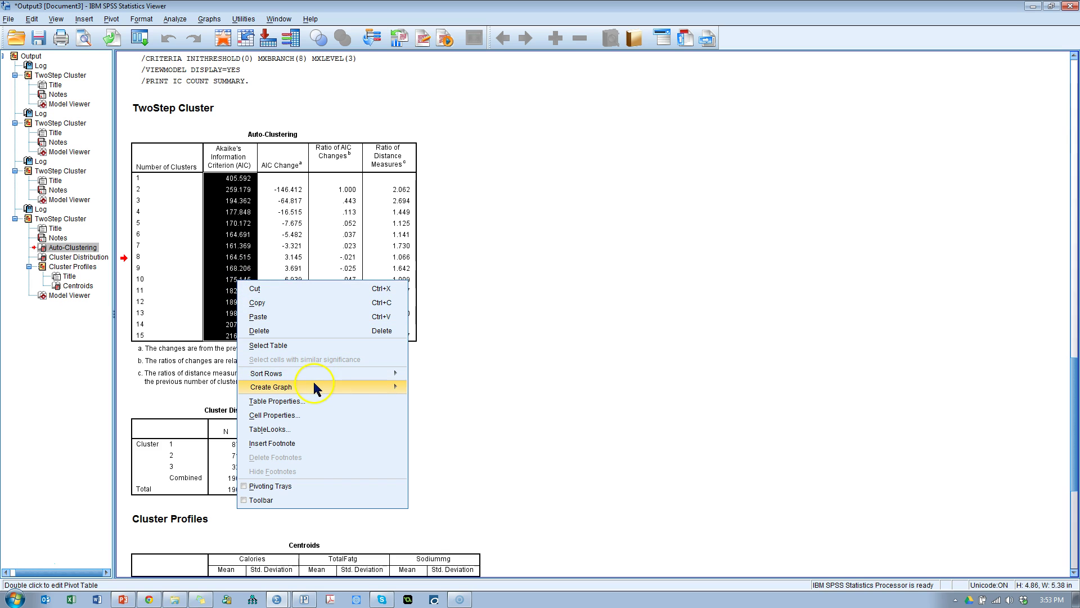
mouse_move(396, 386)
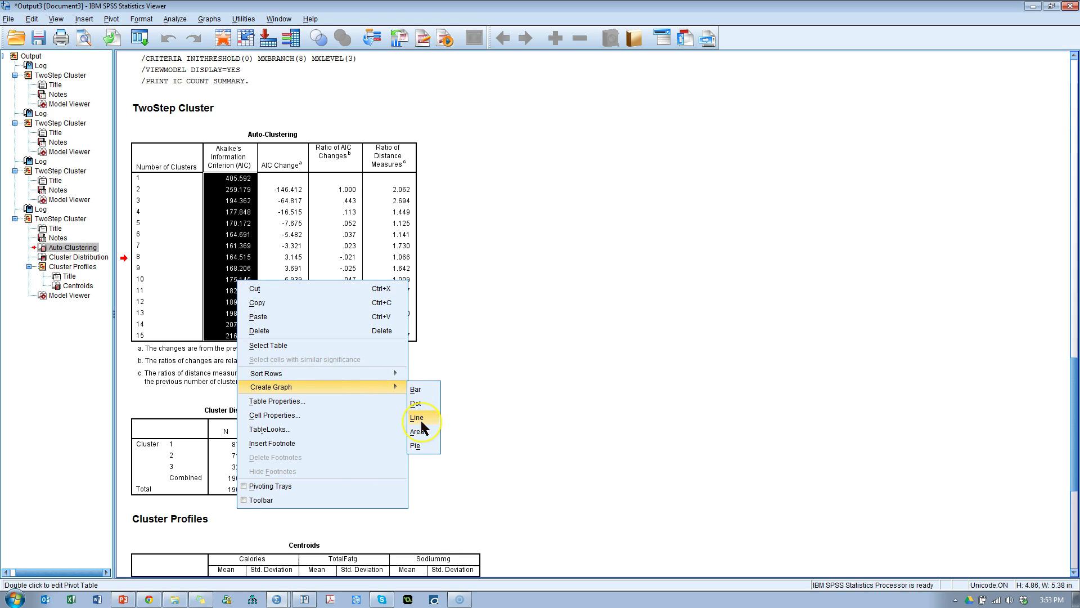
left_click(423, 403)
scroll(535, 380, "down", 3)
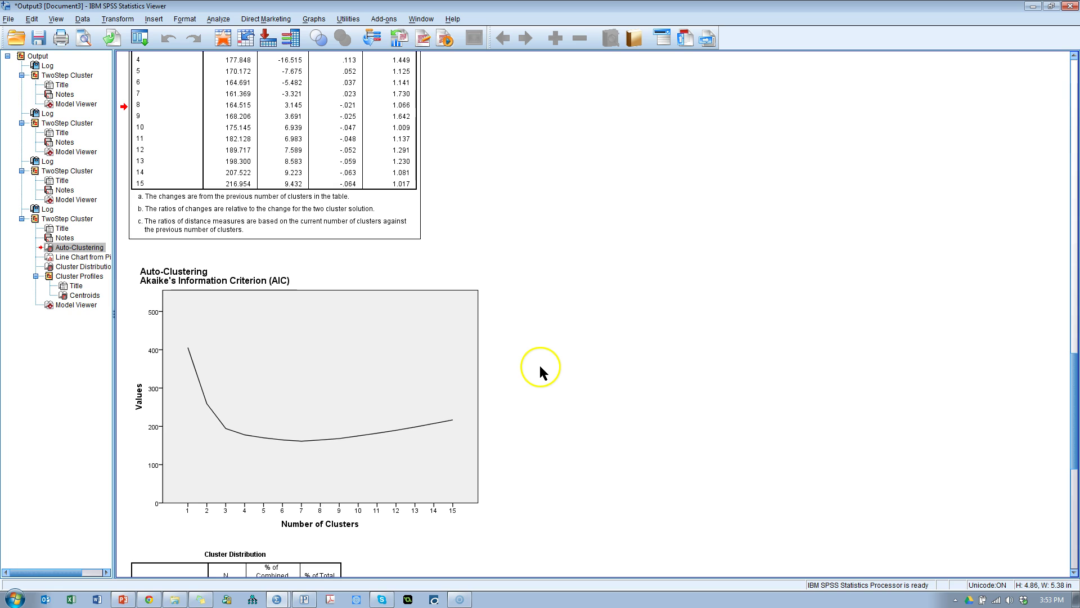
left_click(441, 289)
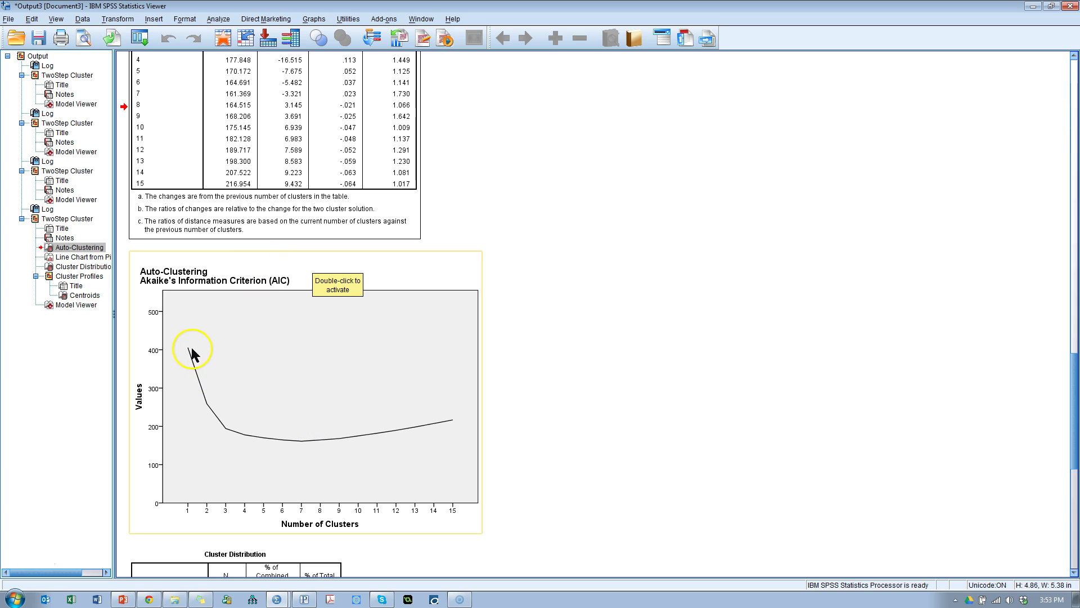
left_click(173, 437)
left_click(224, 428)
left_click(247, 436)
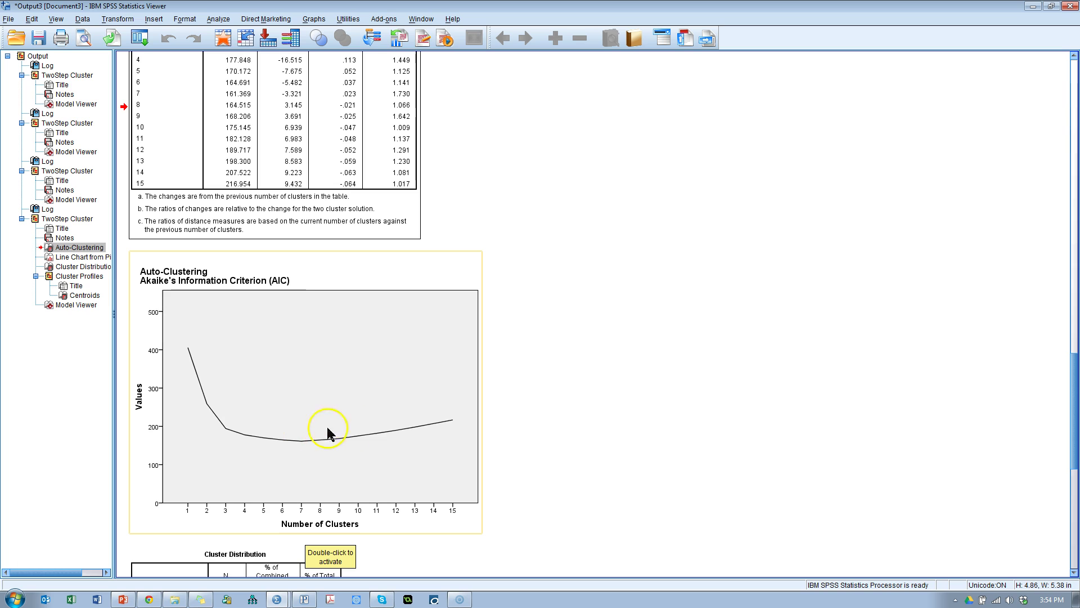
scroll(360, 420, "down", 10)
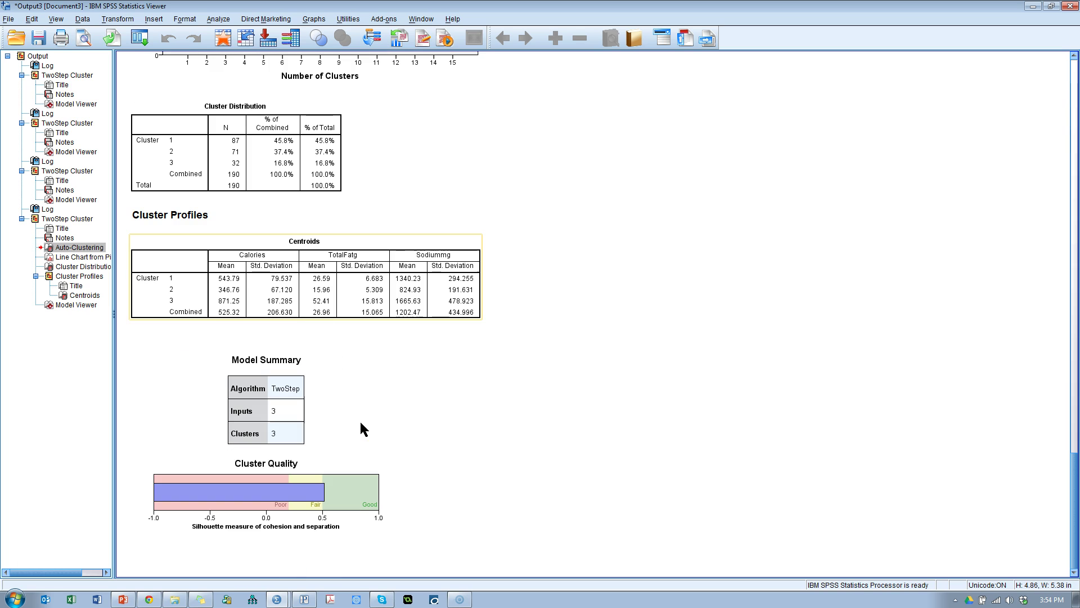
left_click(380, 433)
scroll(382, 431, "up", 7)
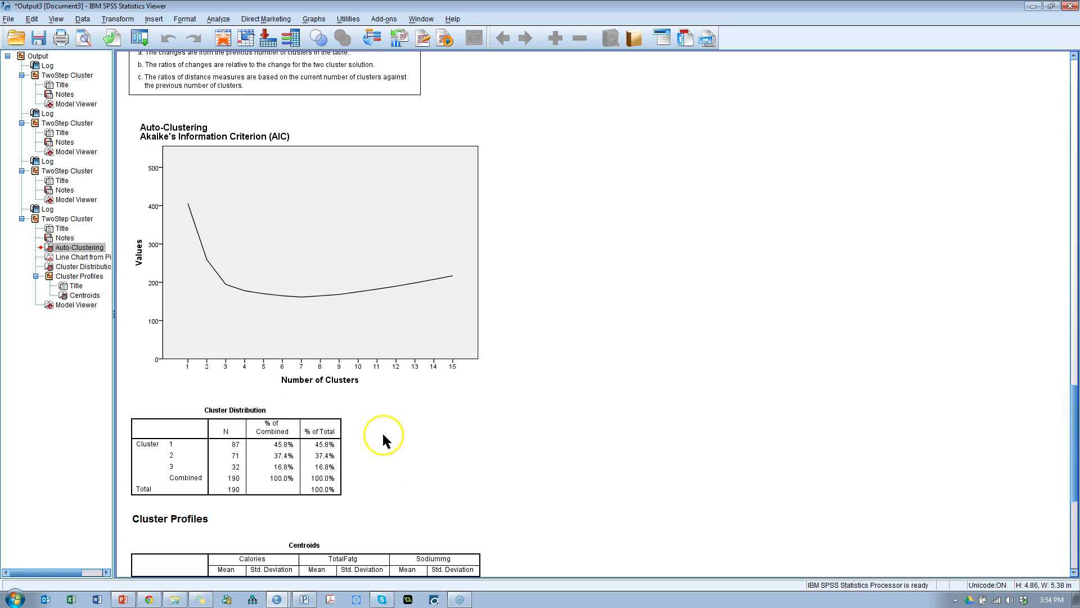
left_click(305, 326)
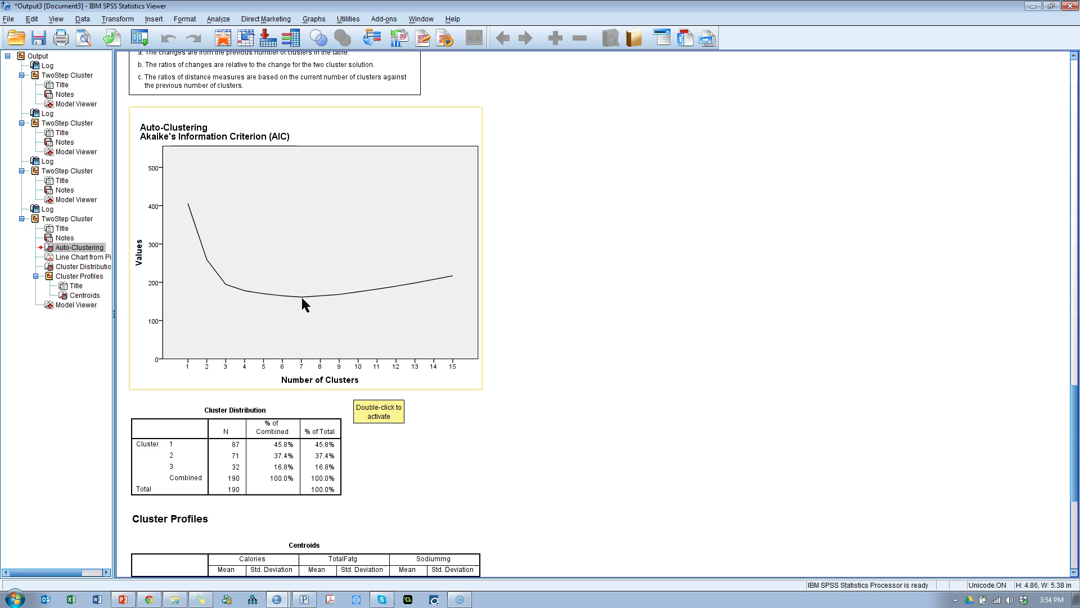
left_click(25, 568)
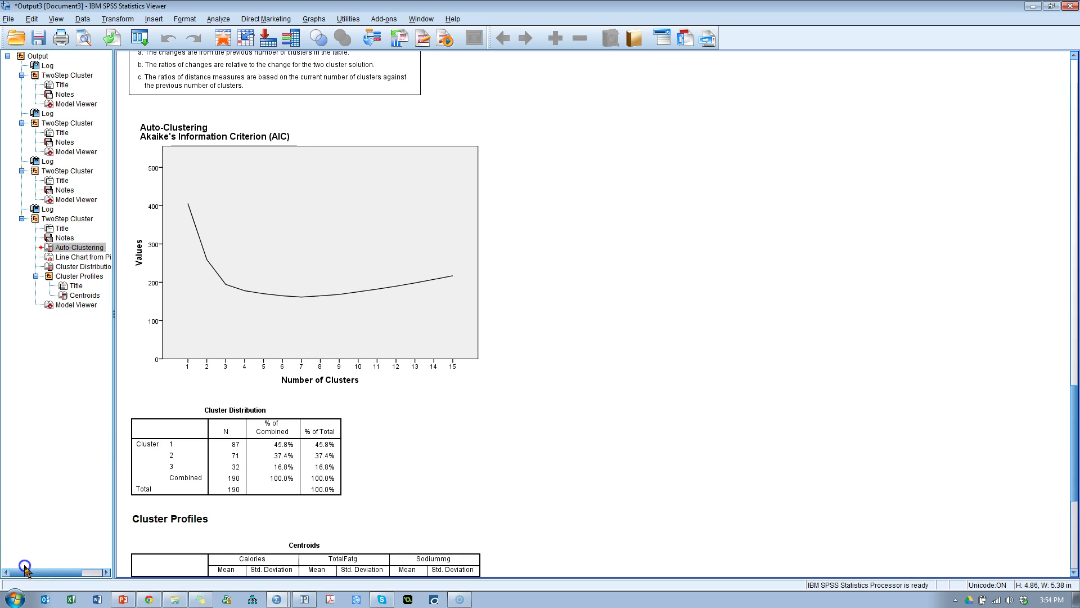